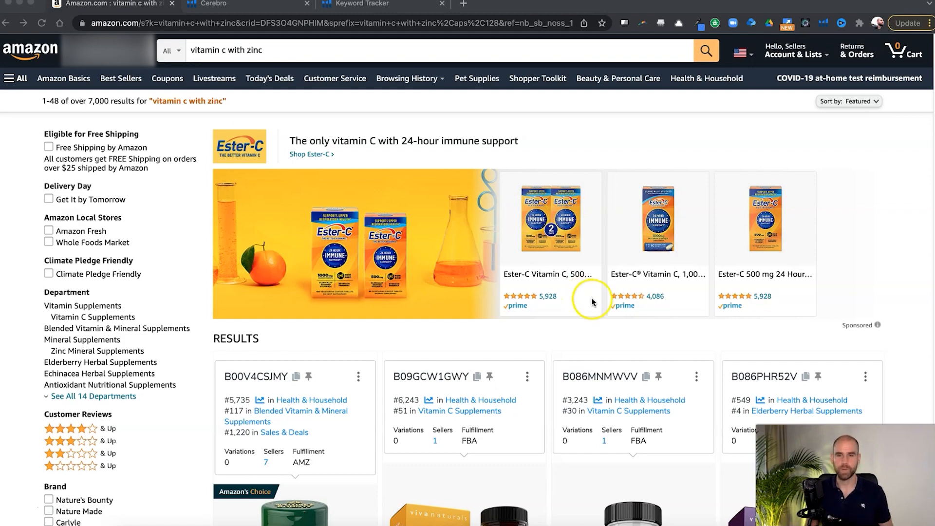
Run the Helium 10 Xray product research on the "vitamin c with zinc" search results and look through the product list.
{"action": "scroll", "coordinate": [569, 302], "scroll_direction": "down", "scroll_amount": 2}
{"action": "scroll", "coordinate": [569, 301], "scroll_direction": "down", "scroll_amount": 5}
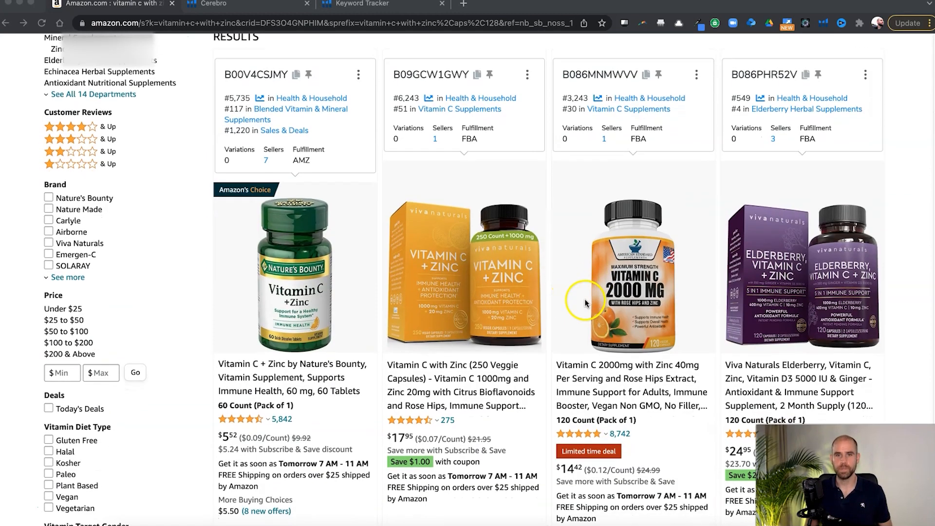
{"action": "scroll", "coordinate": [550, 307], "scroll_direction": "up", "scroll_amount": 7}
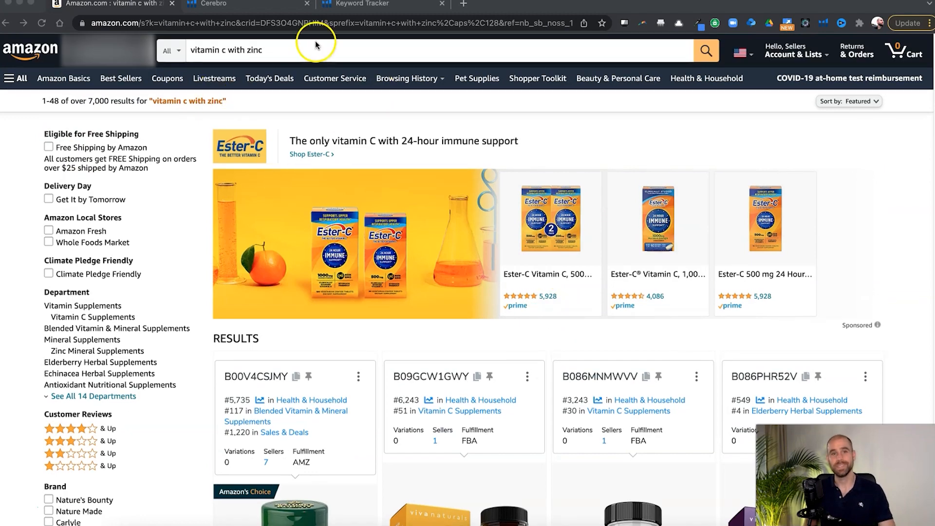
{"action": "scroll", "coordinate": [322, 98], "scroll_direction": "down", "scroll_amount": 5}
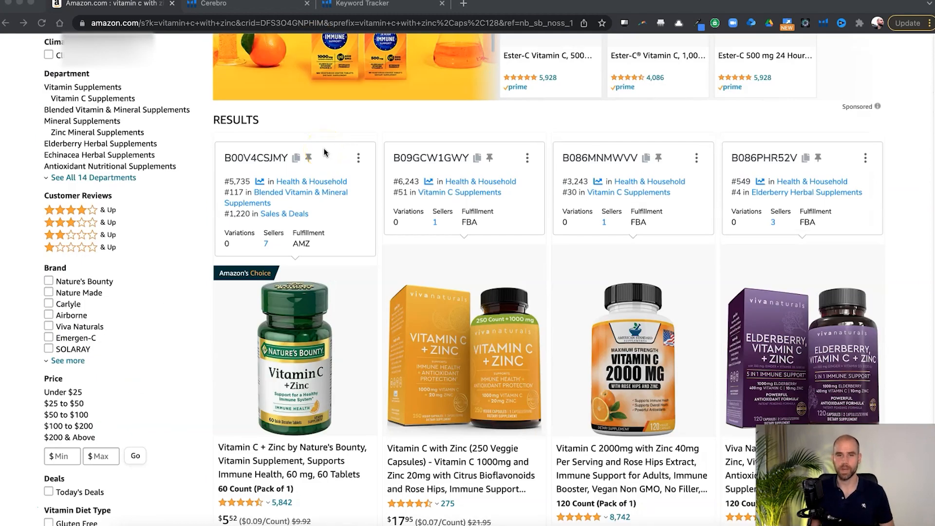
{"action": "scroll", "coordinate": [325, 152], "scroll_direction": "up", "scroll_amount": 5}
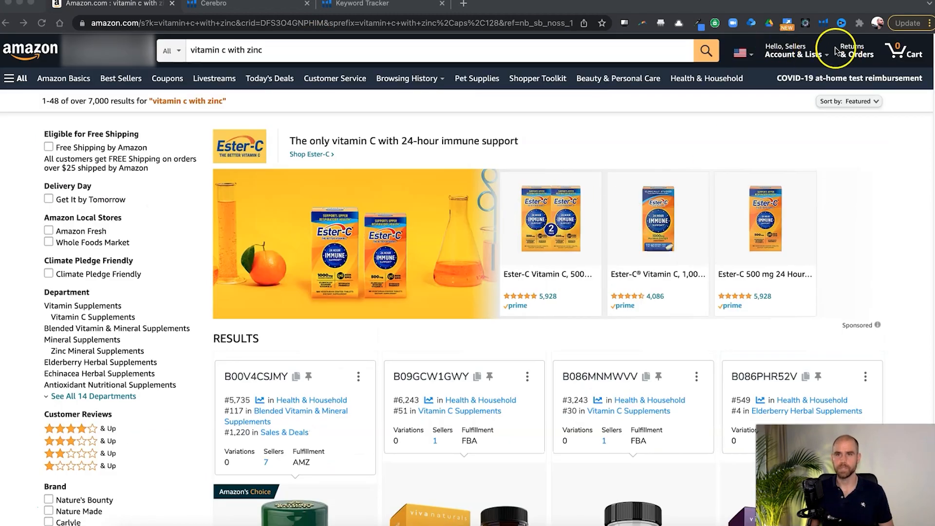
{"action": "left_click", "coordinate": [823, 23]}
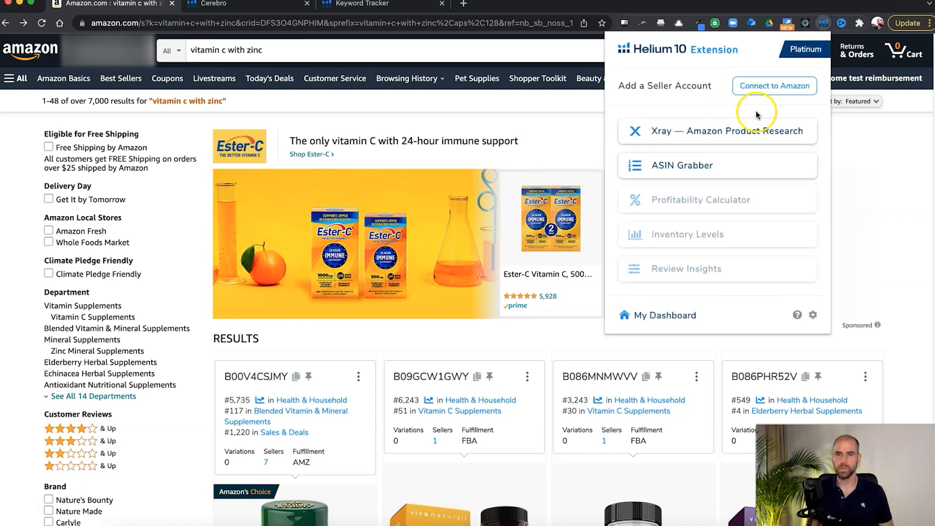
{"action": "left_click", "coordinate": [690, 130]}
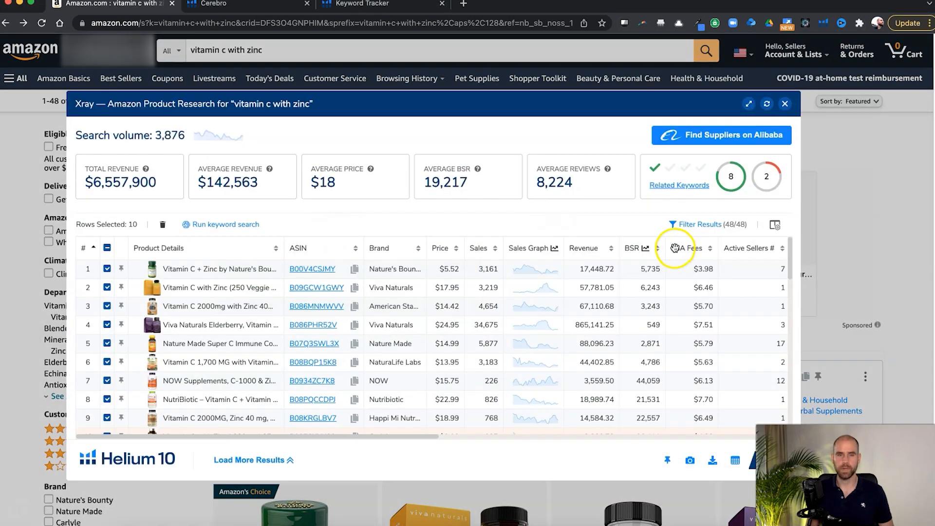
{"action": "scroll", "coordinate": [112, 330], "scroll_direction": "down", "scroll_amount": 3}
{"action": "scroll", "coordinate": [112, 330], "scroll_direction": "up", "scroll_amount": 3}
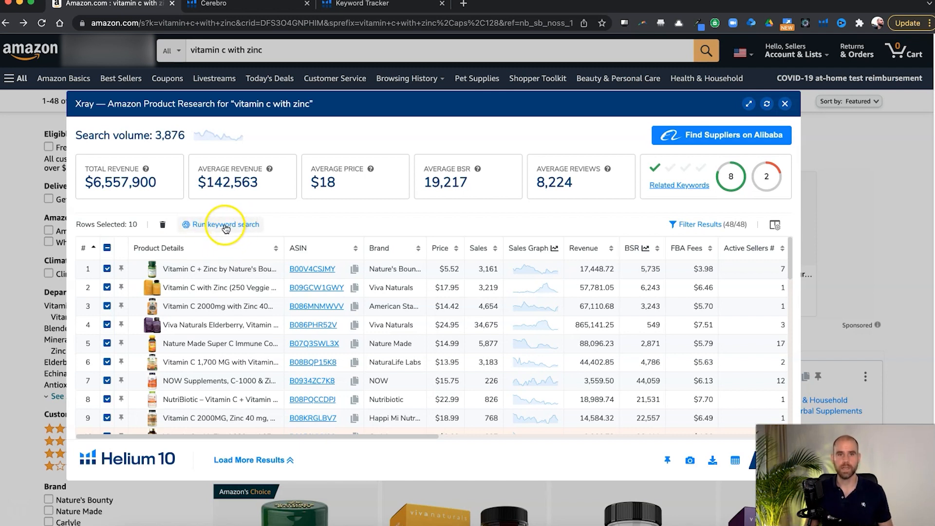
Switch to Cerebro and examine the unfiltered keyword list for the ten competitor ASINs.
{"action": "left_click", "coordinate": [236, 5]}
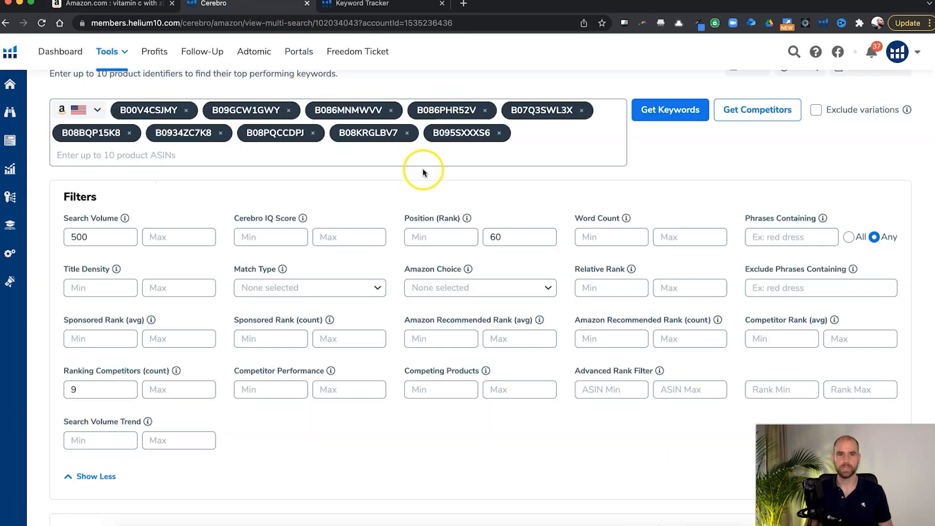
{"action": "scroll", "coordinate": [423, 172], "scroll_direction": "up", "scroll_amount": 2}
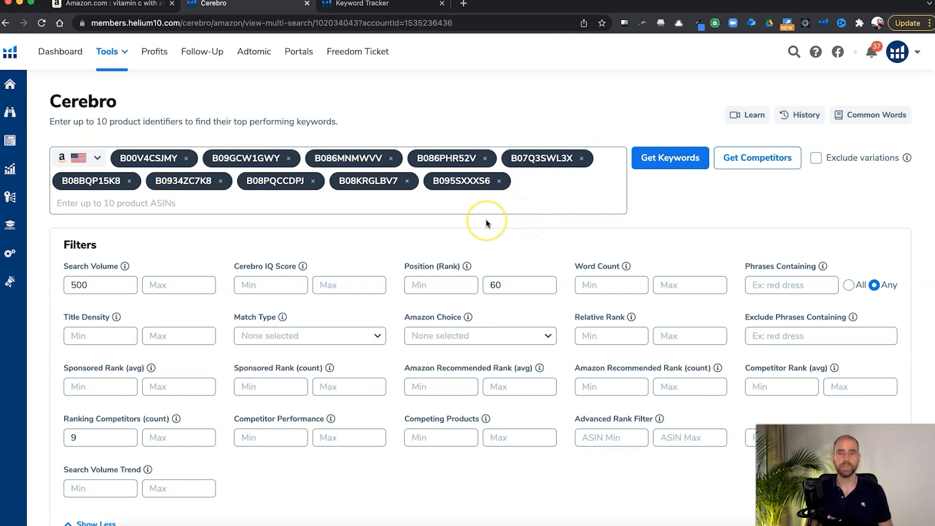
{"action": "scroll", "coordinate": [486, 223], "scroll_direction": "down", "scroll_amount": 20}
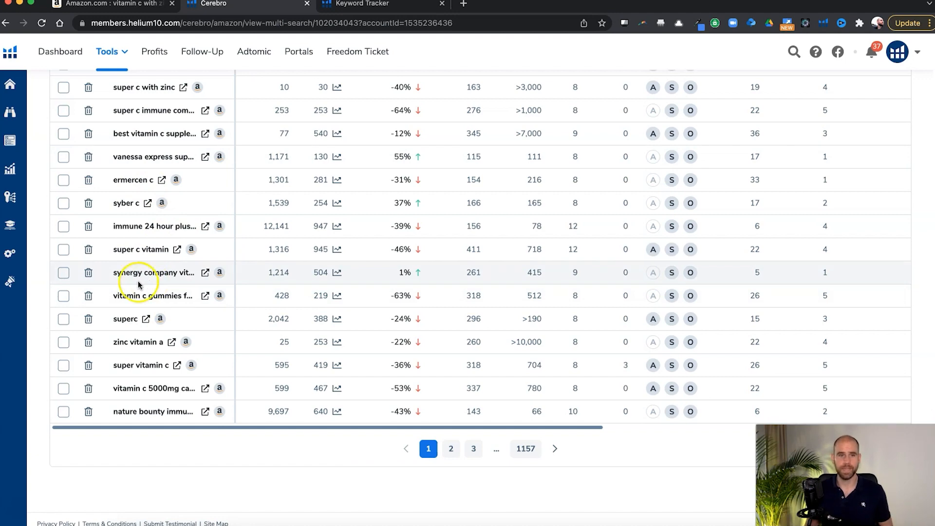
{"action": "scroll", "coordinate": [346, 305], "scroll_direction": "up", "scroll_amount": 1}
{"action": "scroll", "coordinate": [346, 305], "scroll_direction": "up", "scroll_amount": 15}
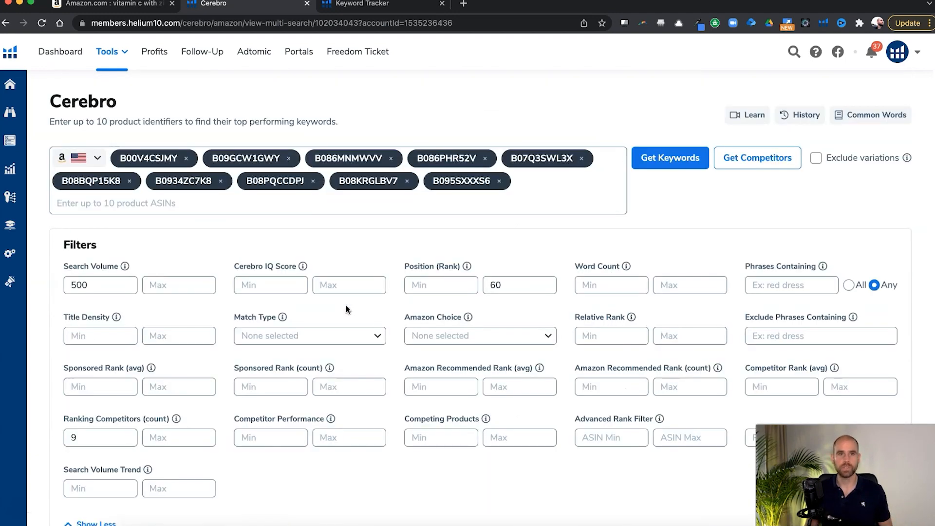
{"action": "scroll", "coordinate": [419, 389], "scroll_direction": "down", "scroll_amount": 2}
{"action": "scroll", "coordinate": [418, 388], "scroll_direction": "down", "scroll_amount": 2}
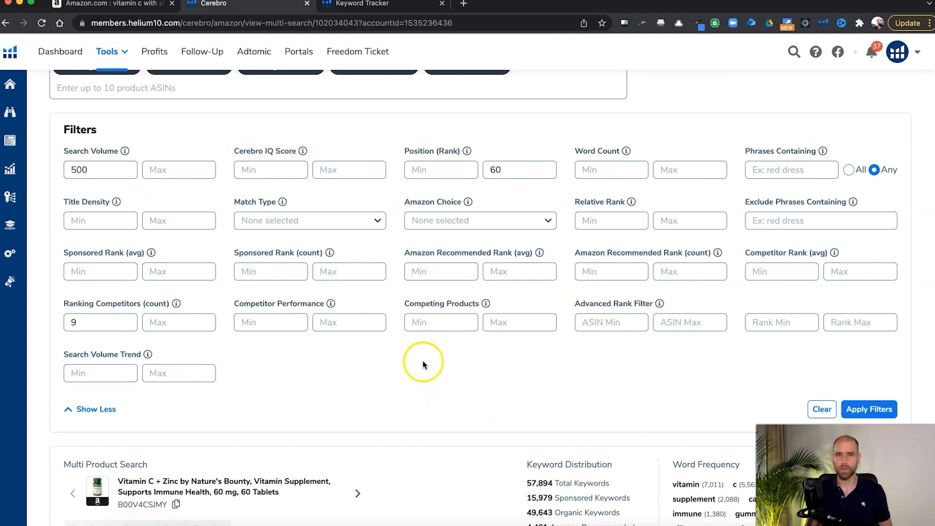
{"action": "scroll", "coordinate": [396, 380], "scroll_direction": "down", "scroll_amount": 15}
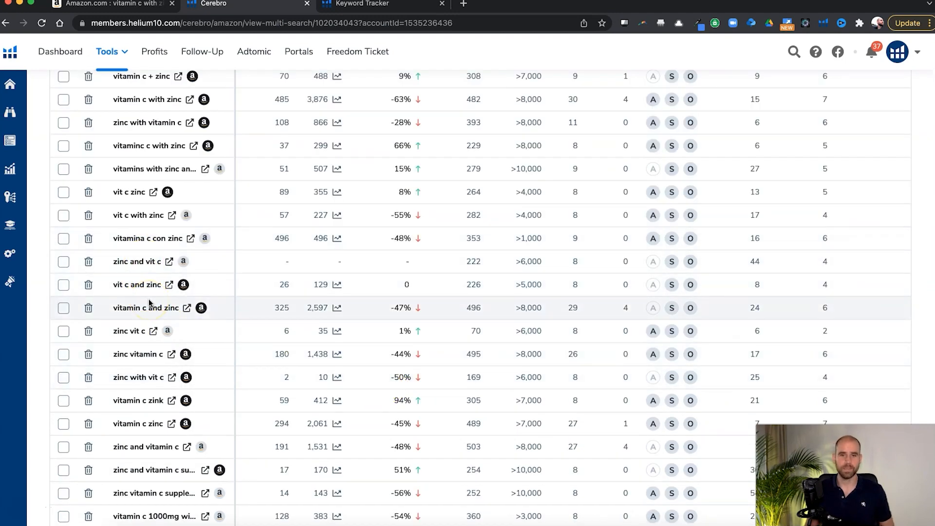
{"action": "scroll", "coordinate": [188, 305], "scroll_direction": "down", "scroll_amount": 15}
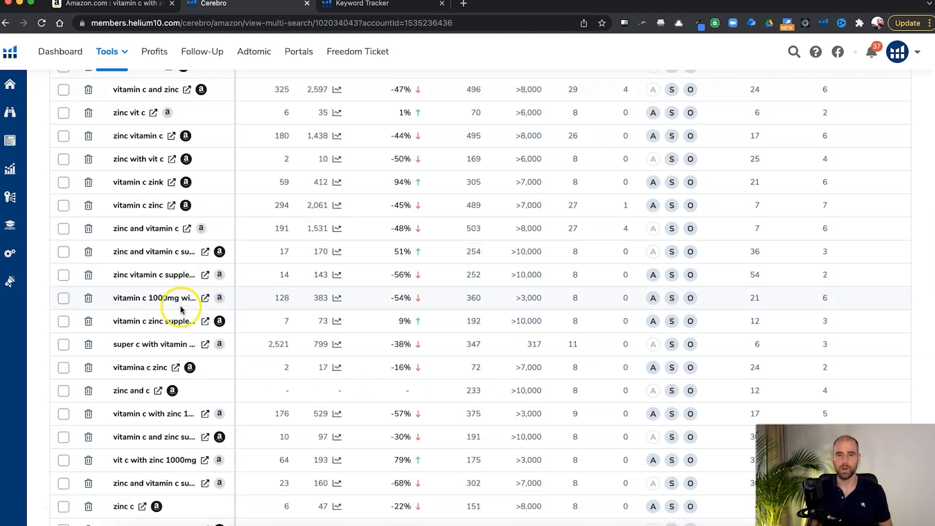
{"action": "scroll", "coordinate": [215, 312], "scroll_direction": "down", "scroll_amount": 5}
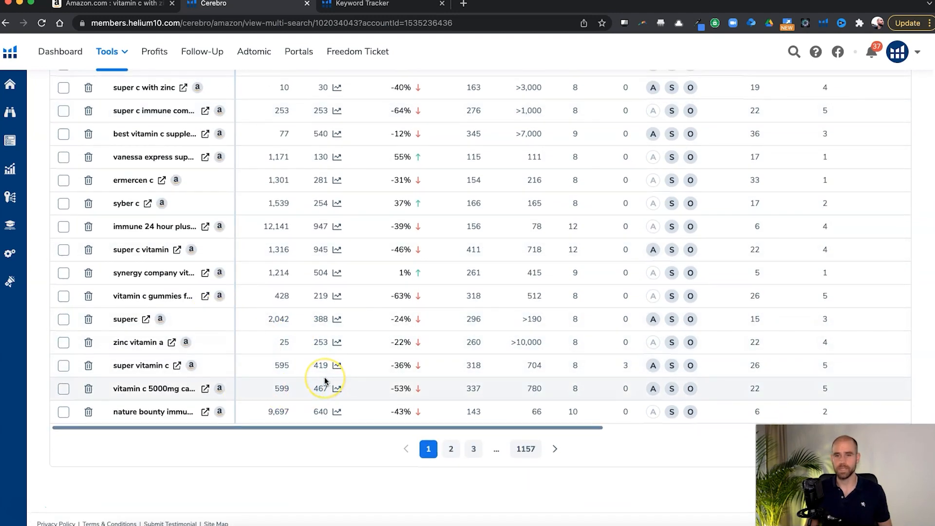
{"action": "scroll", "coordinate": [326, 380], "scroll_direction": "up", "scroll_amount": 8}
{"action": "scroll", "coordinate": [324, 377], "scroll_direction": "up", "scroll_amount": 15}
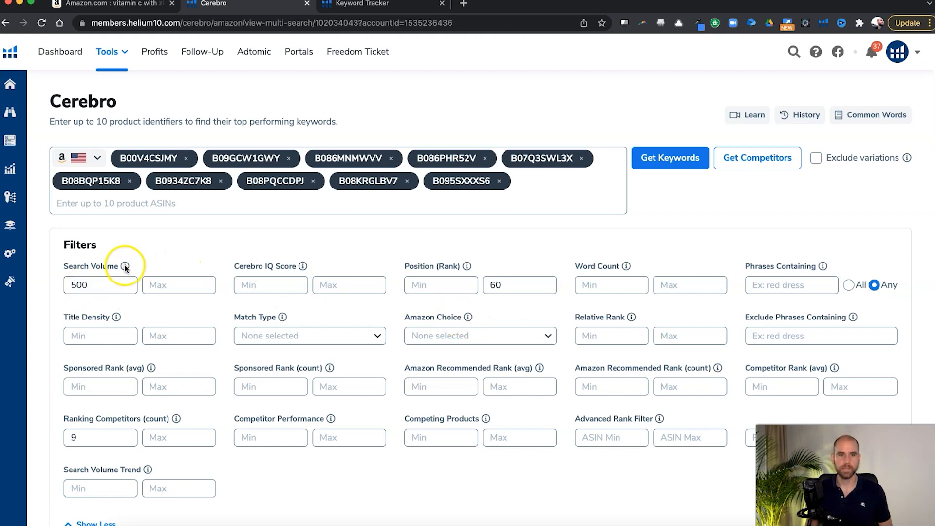
Read the explanations of the Position (Rank) and Ranking Competitors (count) filters.
{"action": "mouse_move", "coordinate": [124, 267]}
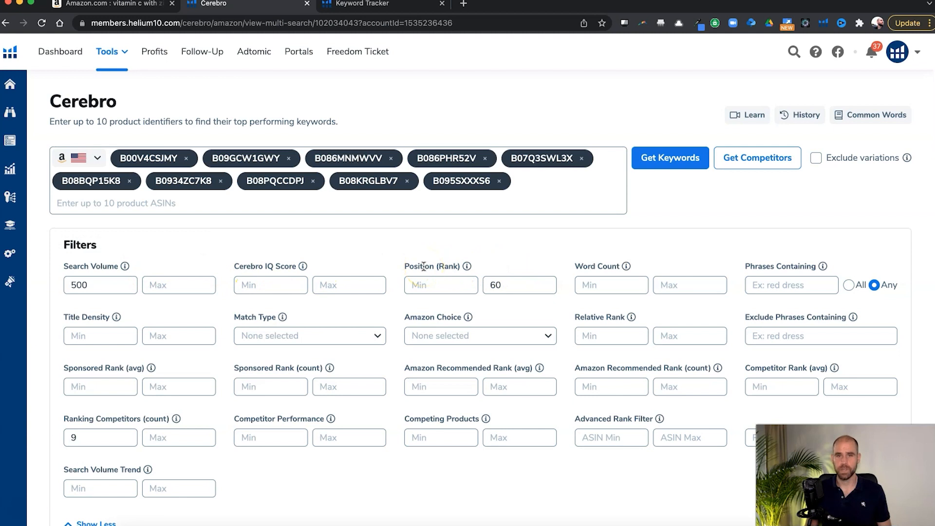
{"action": "mouse_move", "coordinate": [468, 267]}
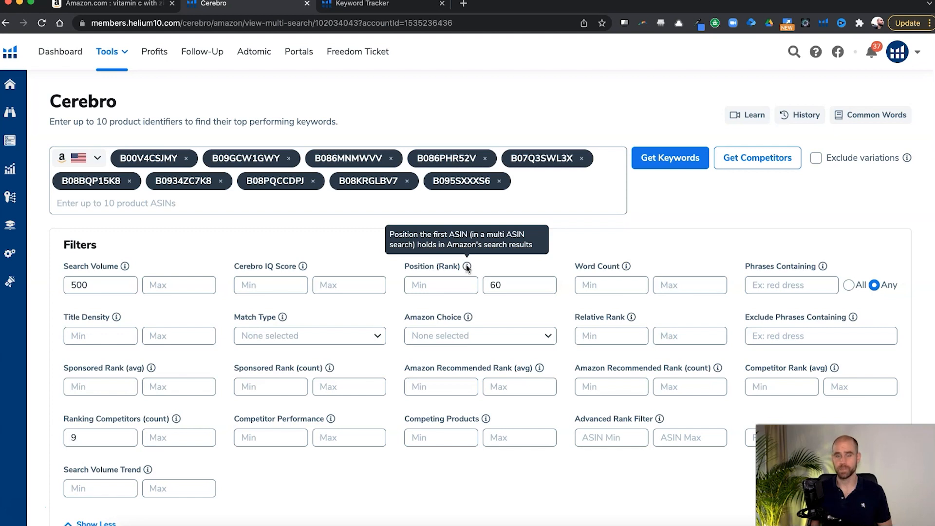
{"action": "left_click", "coordinate": [506, 288]}
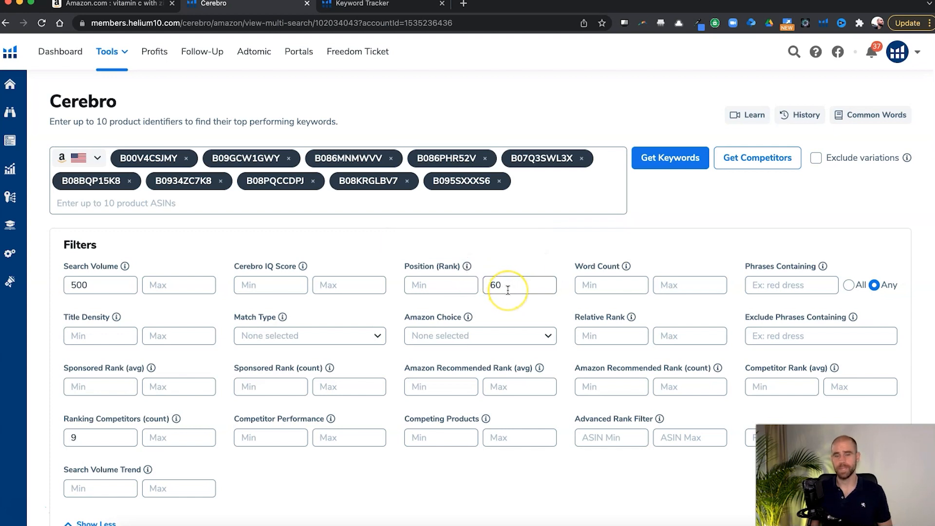
{"action": "left_click", "coordinate": [497, 285]}
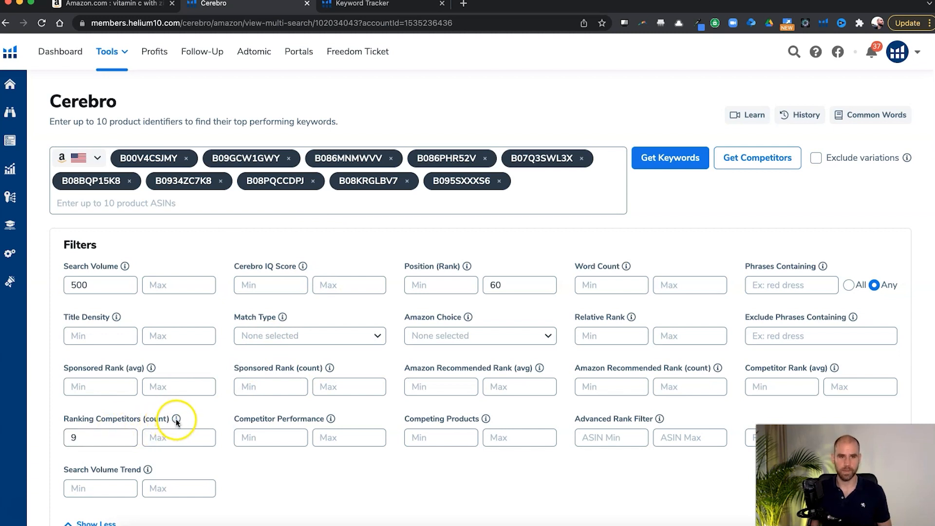
{"action": "mouse_move", "coordinate": [177, 421]}
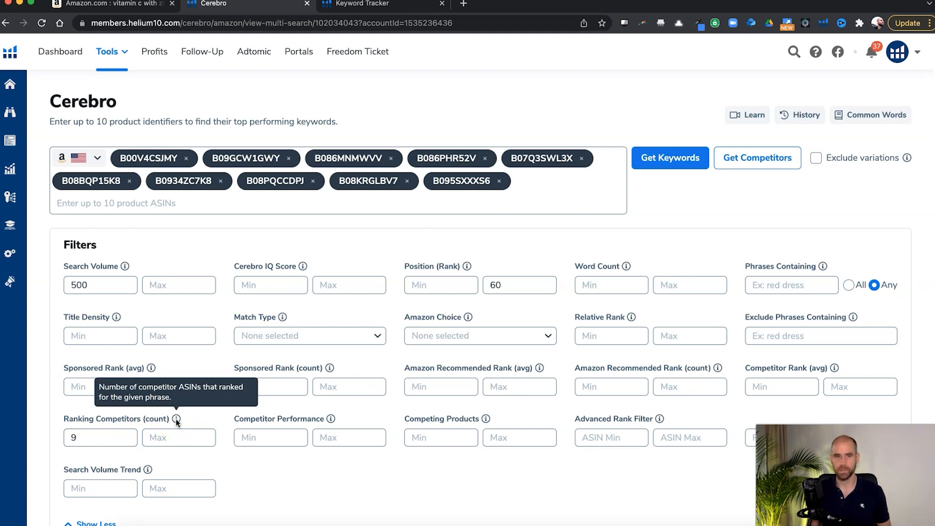
{"action": "left_click", "coordinate": [356, 211]}
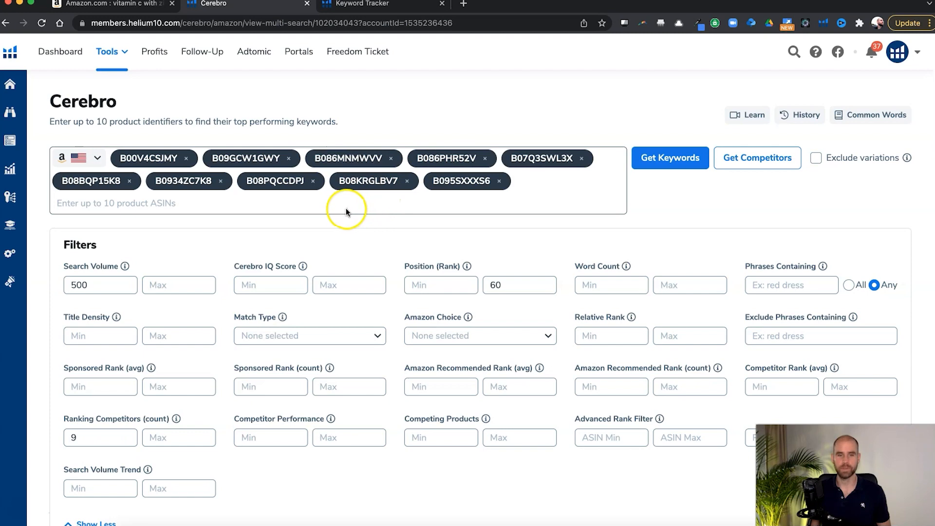
Apply the keyword filters with minimum search volume 500, maximum position rank 60 and minimum ranking competitors 9.
{"action": "scroll", "coordinate": [416, 241], "scroll_direction": "down", "scroll_amount": 8}
{"action": "scroll", "coordinate": [416, 242], "scroll_direction": "up", "scroll_amount": 5}
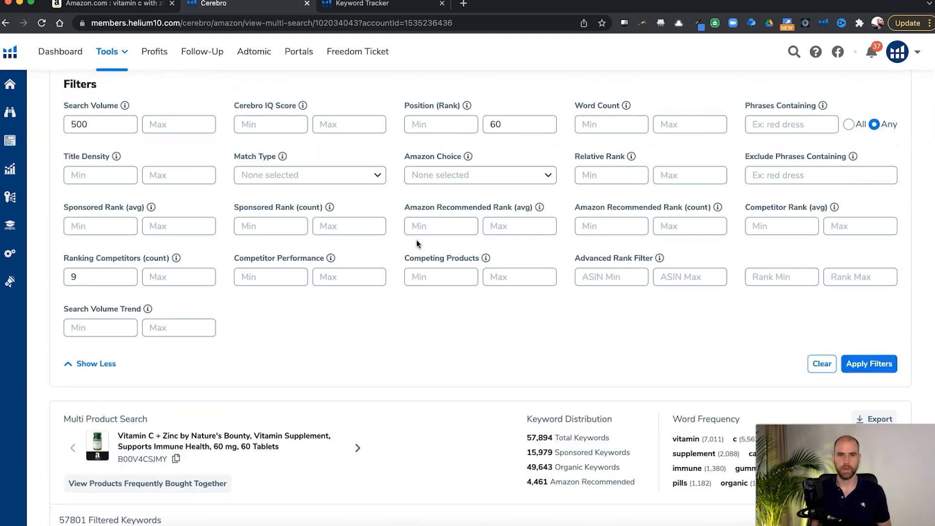
{"action": "scroll", "coordinate": [416, 240], "scroll_direction": "up", "scroll_amount": 4}
{"action": "scroll", "coordinate": [626, 224], "scroll_direction": "down", "scroll_amount": 5}
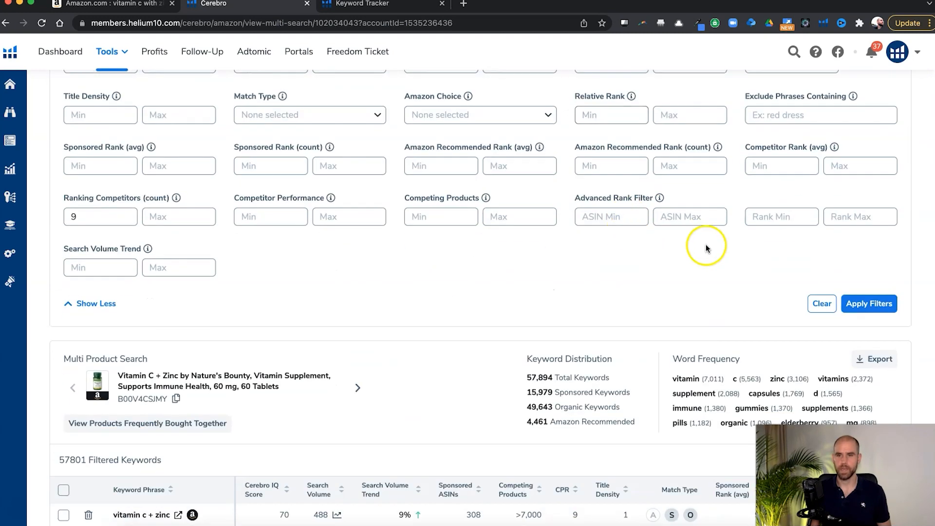
{"action": "left_click", "coordinate": [868, 304]}
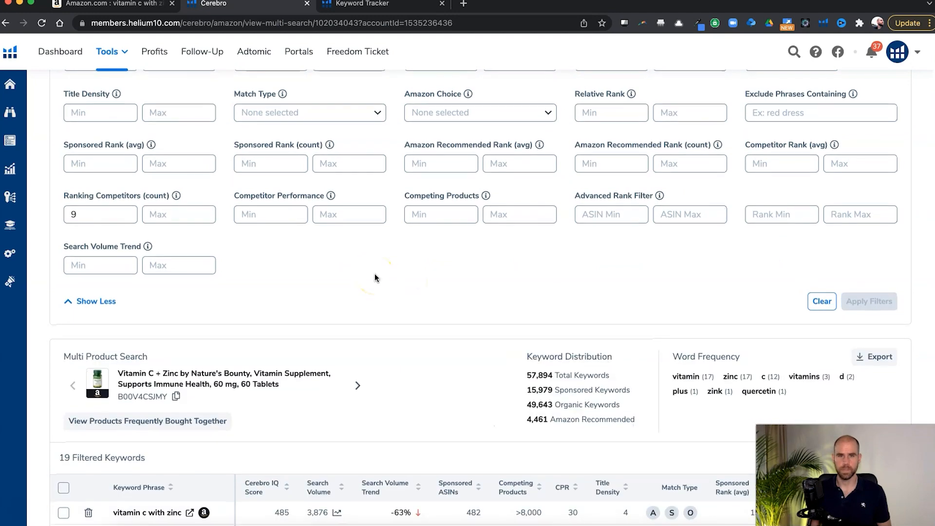
Examine the filtered keyword phrases together with their Cerebro IQ scores and search volumes.
{"action": "scroll", "coordinate": [498, 247], "scroll_direction": "down", "scroll_amount": 4}
{"action": "scroll", "coordinate": [498, 244], "scroll_direction": "down", "scroll_amount": 6}
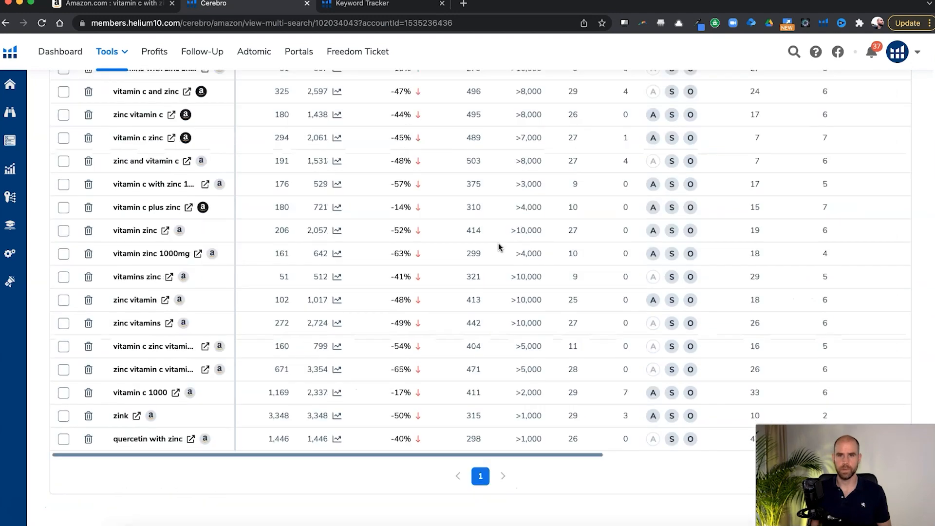
{"action": "left_click", "coordinate": [479, 449]}
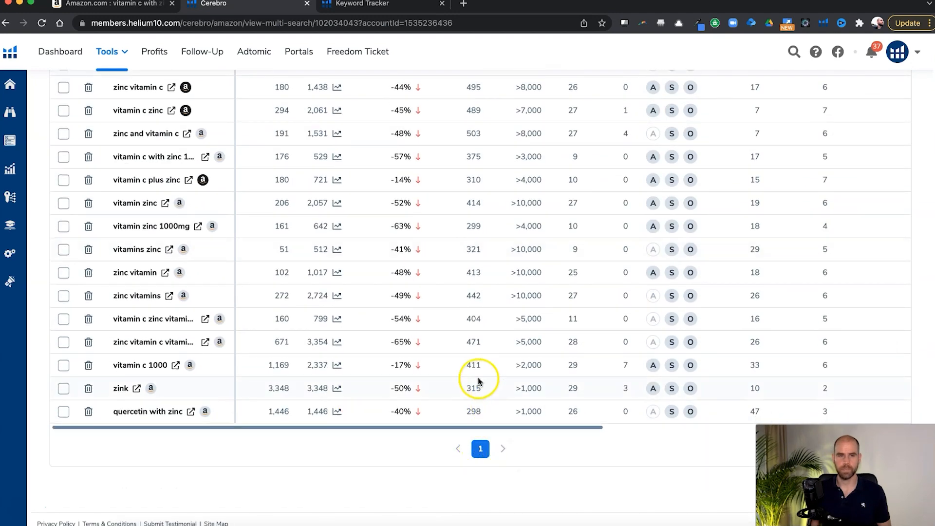
{"action": "scroll", "coordinate": [311, 358], "scroll_direction": "up", "scroll_amount": 6}
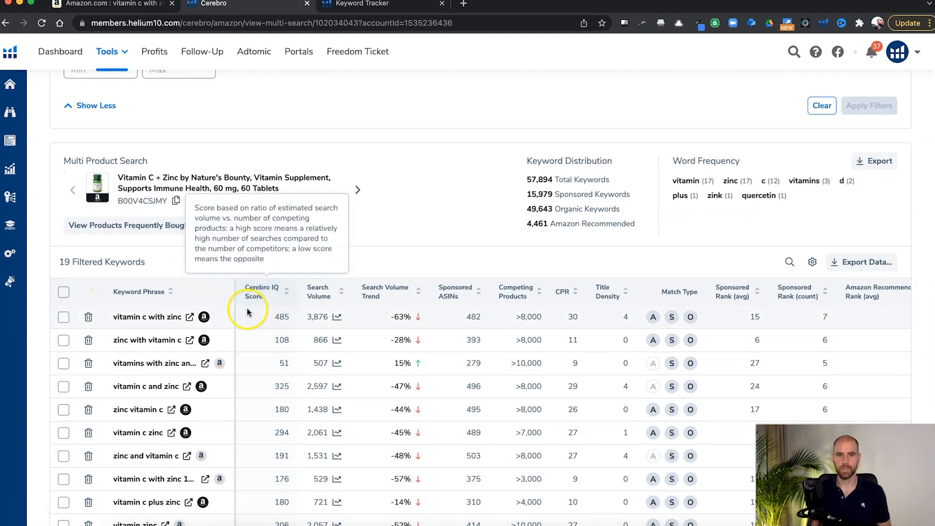
{"action": "scroll", "coordinate": [203, 319], "scroll_direction": "down", "scroll_amount": 1}
{"action": "scroll", "coordinate": [166, 337], "scroll_direction": "down", "scroll_amount": 5}
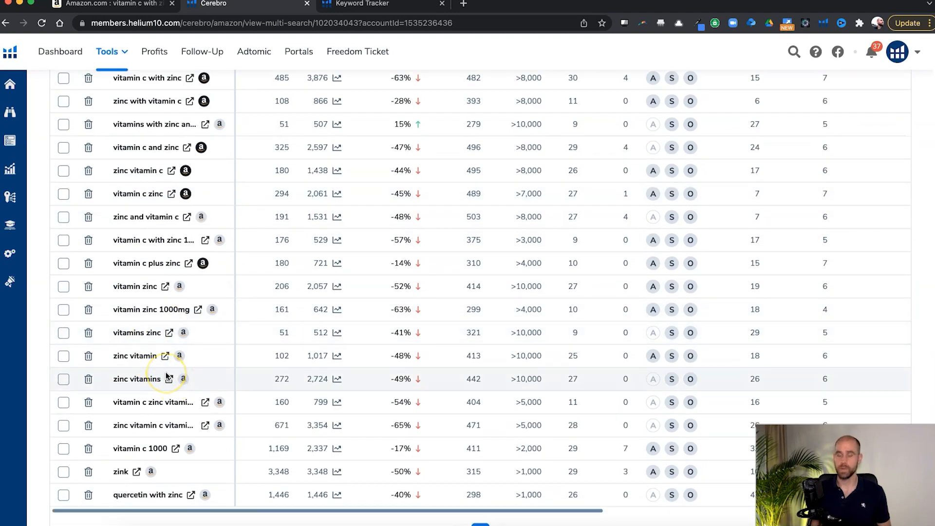
{"action": "scroll", "coordinate": [407, 222], "scroll_direction": "up", "scroll_amount": 8}
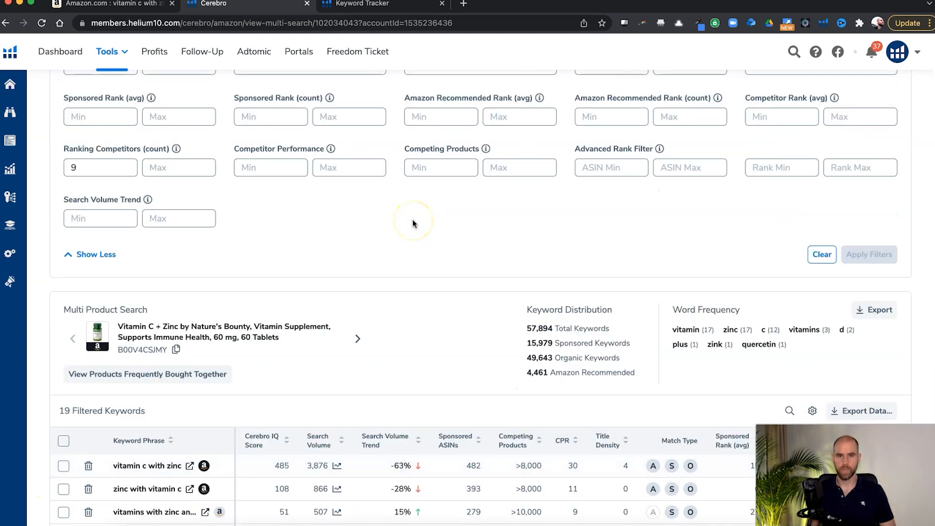
{"action": "scroll", "coordinate": [365, 286], "scroll_direction": "down", "scroll_amount": 1}
{"action": "scroll", "coordinate": [365, 287], "scroll_direction": "down", "scroll_amount": 1}
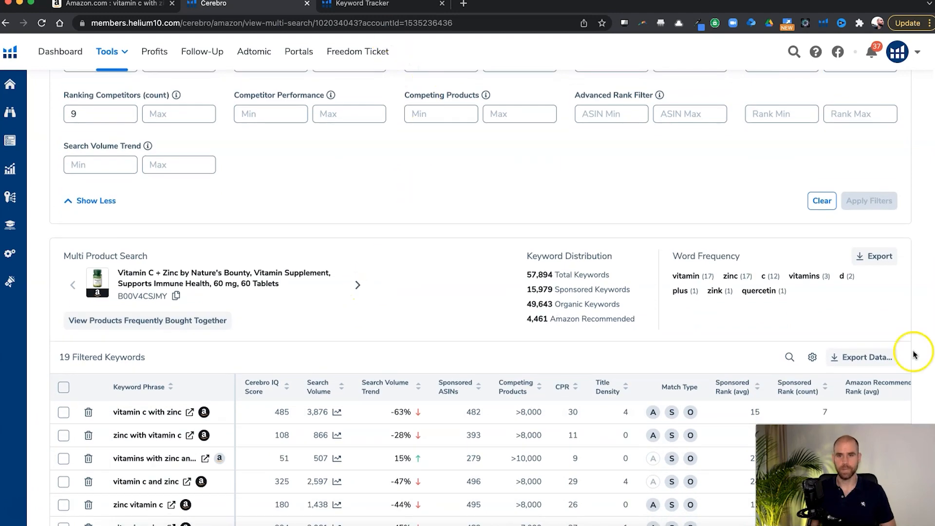
Switch to Keyword Tracker and expand the first product to review its keywords' organic and sponsored ranks.
{"action": "left_click", "coordinate": [384, 4]}
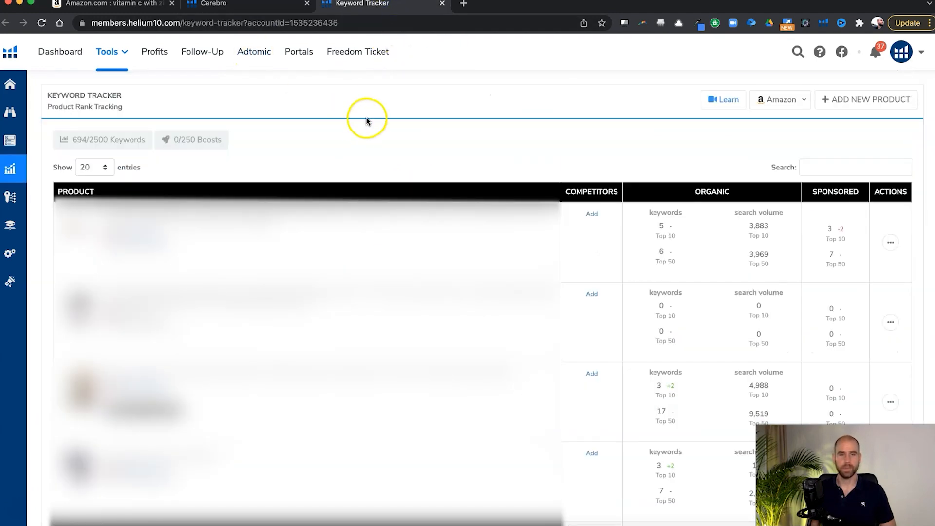
{"action": "mouse_move", "coordinate": [14, 170]}
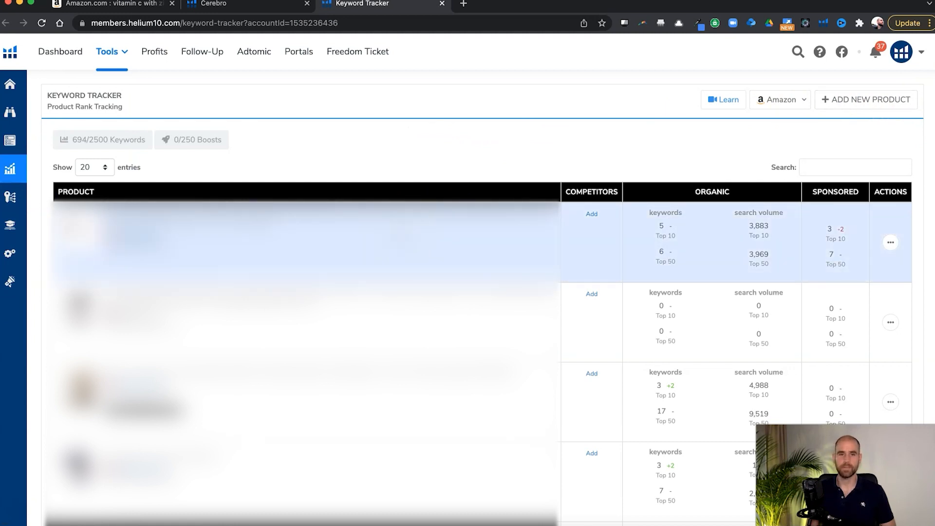
{"action": "left_click", "coordinate": [393, 235]}
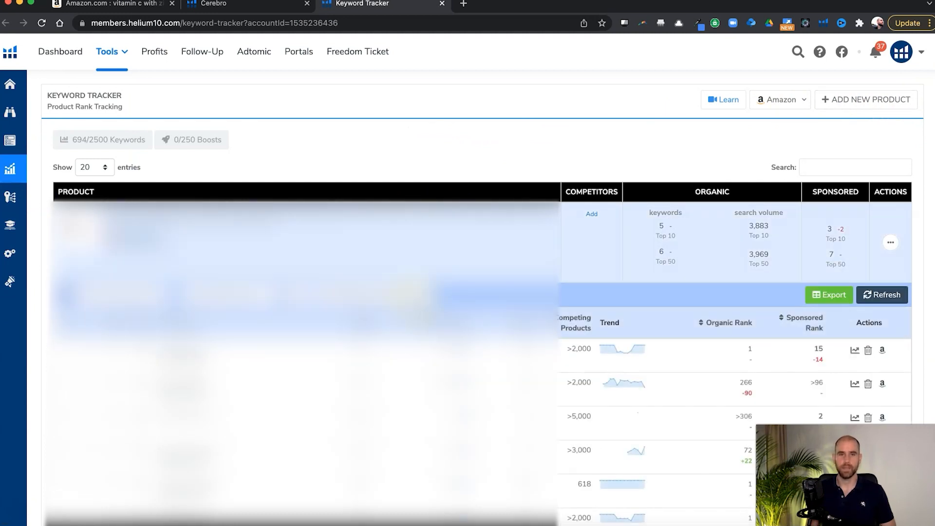
{"action": "scroll", "coordinate": [456, 246], "scroll_direction": "down", "scroll_amount": 2}
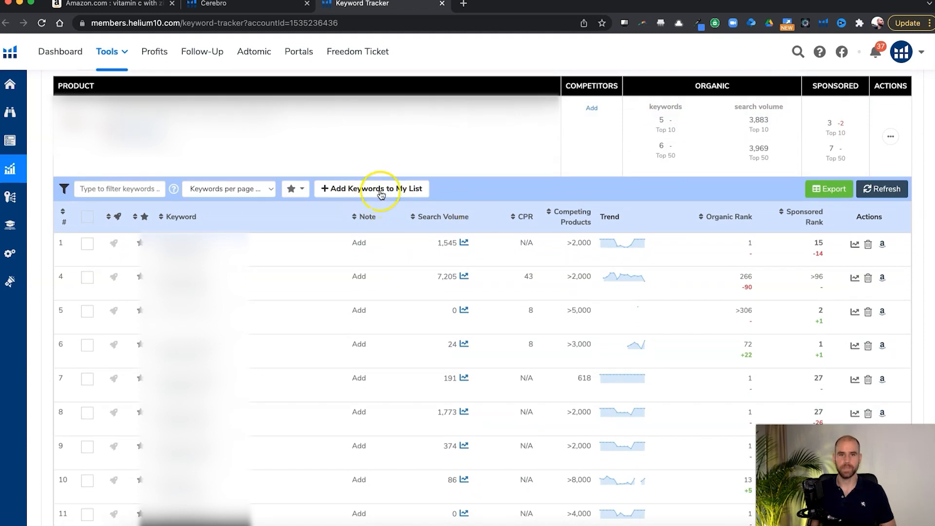
{"action": "scroll", "coordinate": [457, 165], "scroll_direction": "down", "scroll_amount": 2}
{"action": "scroll", "coordinate": [458, 155], "scroll_direction": "up", "scroll_amount": 1}
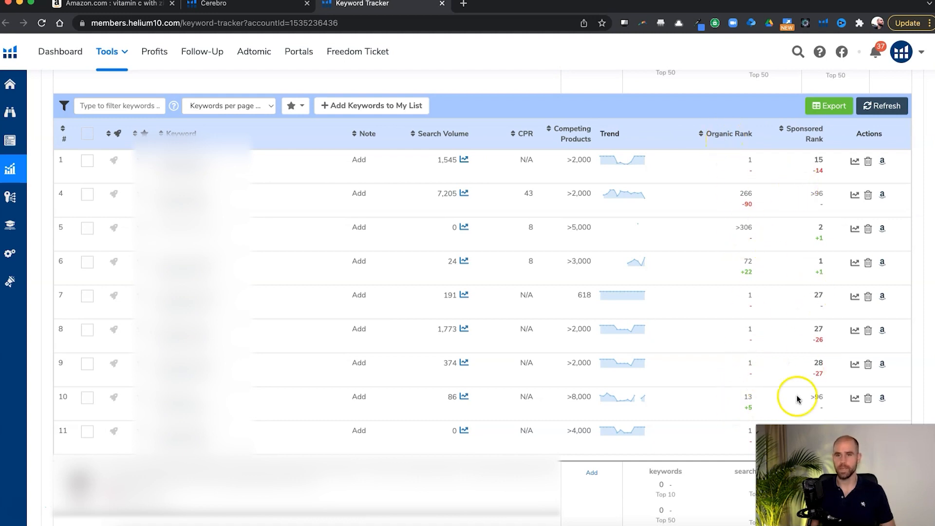
{"action": "left_click", "coordinate": [720, 377]}
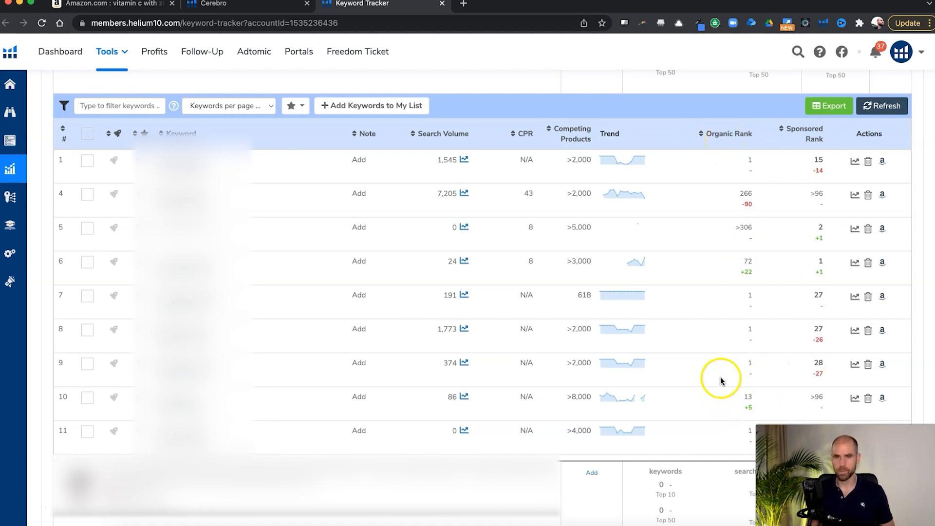